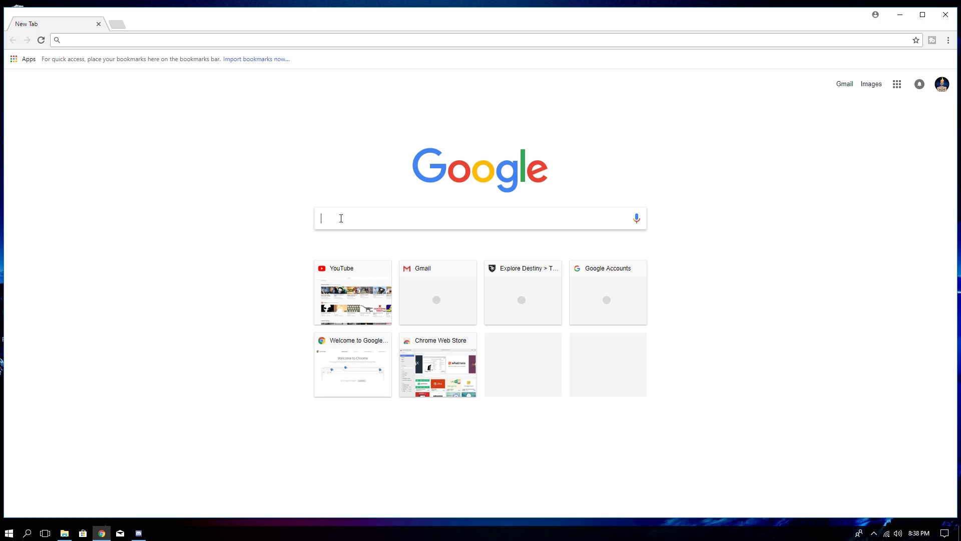
Search the web for "reshader", open the Reshade.me site and download ReShade version 3.0.8
type("reshader")
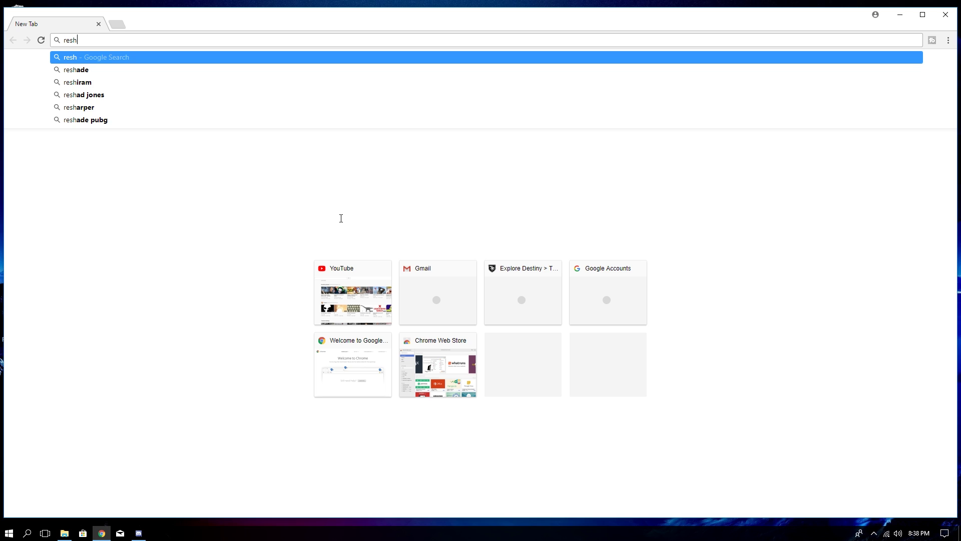
key("Return")
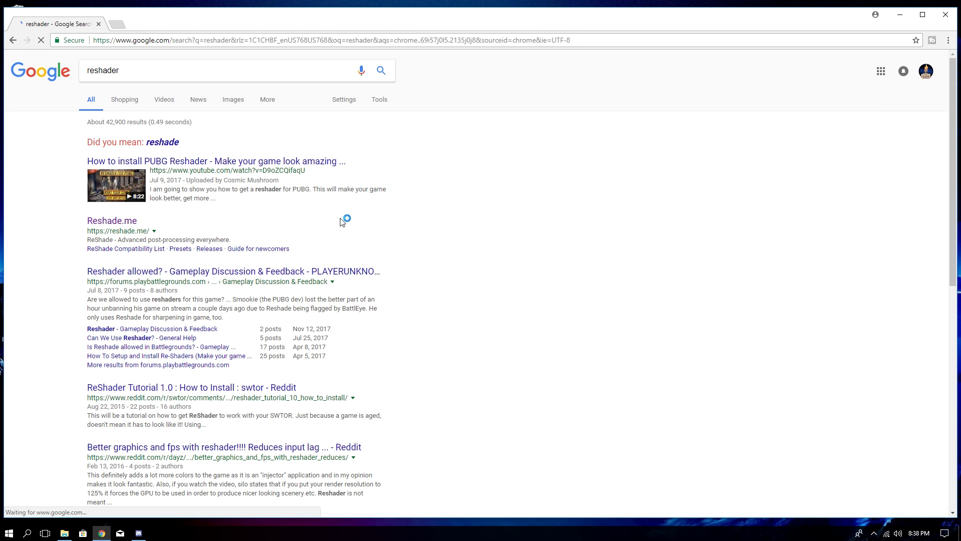
left_click(115, 221)
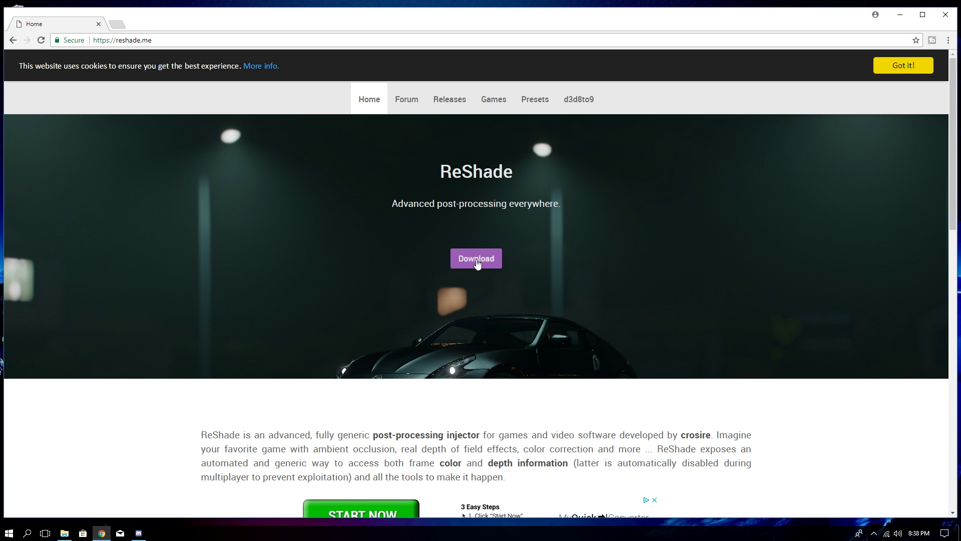
left_click(476, 259)
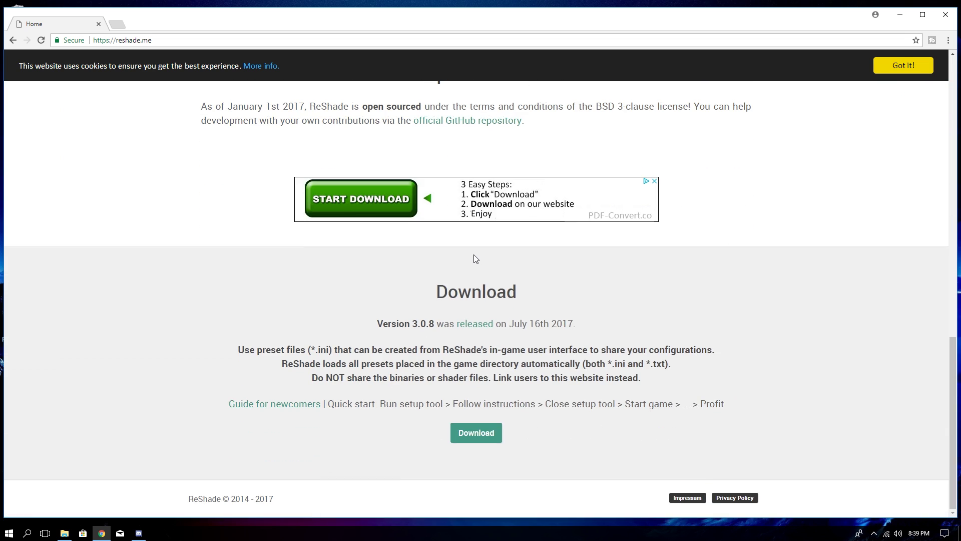
left_click(474, 439)
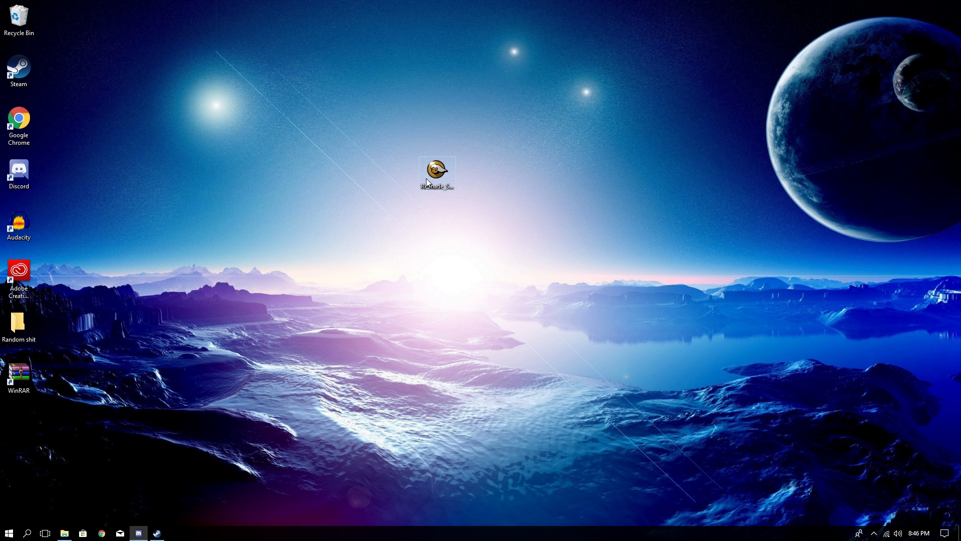
Launch the ReShade setup from the desktop and browse for the game in the C: drive's Program Files (x86)\Steam folder
double_click(426, 182)
left_click(457, 266)
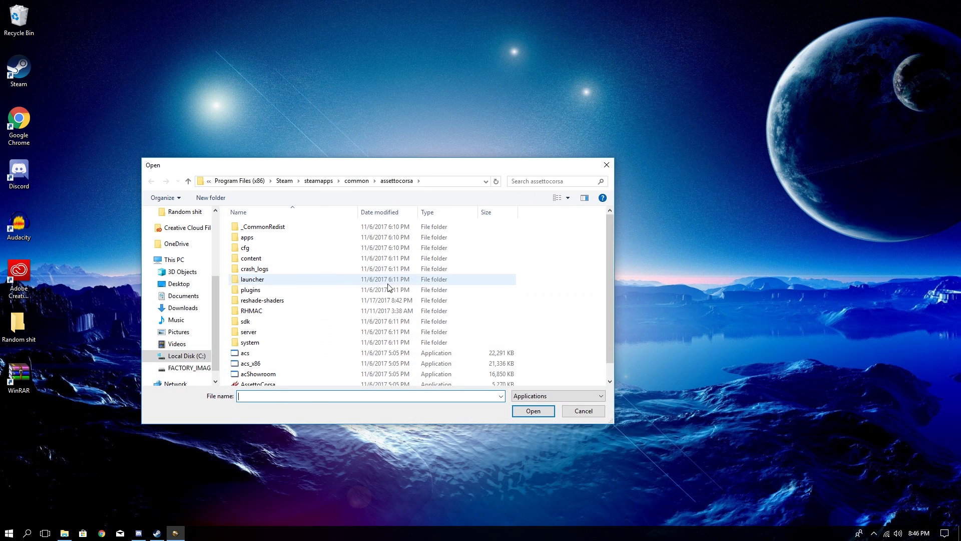
left_click(198, 357)
double_click(274, 288)
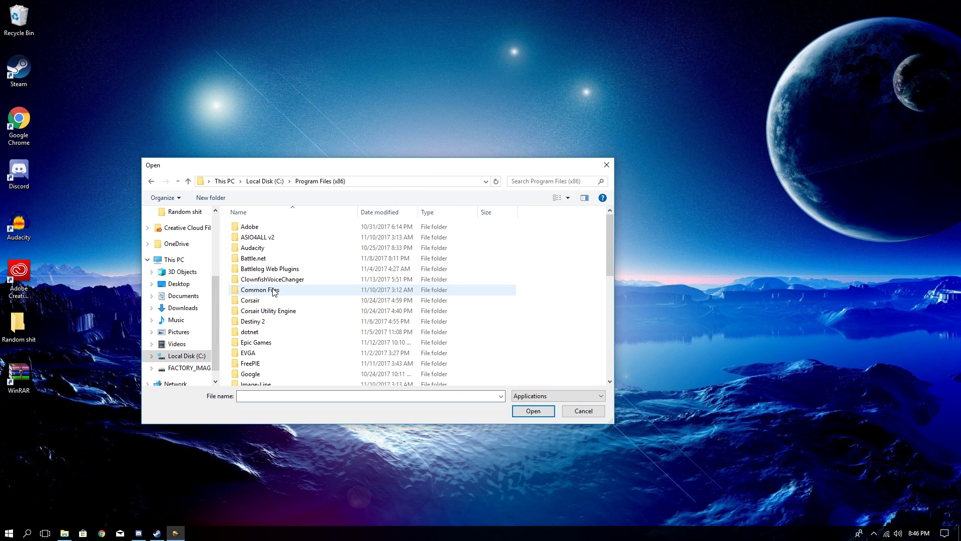
left_click_drag(611, 242, 610, 324)
left_click(281, 290)
double_click(280, 290)
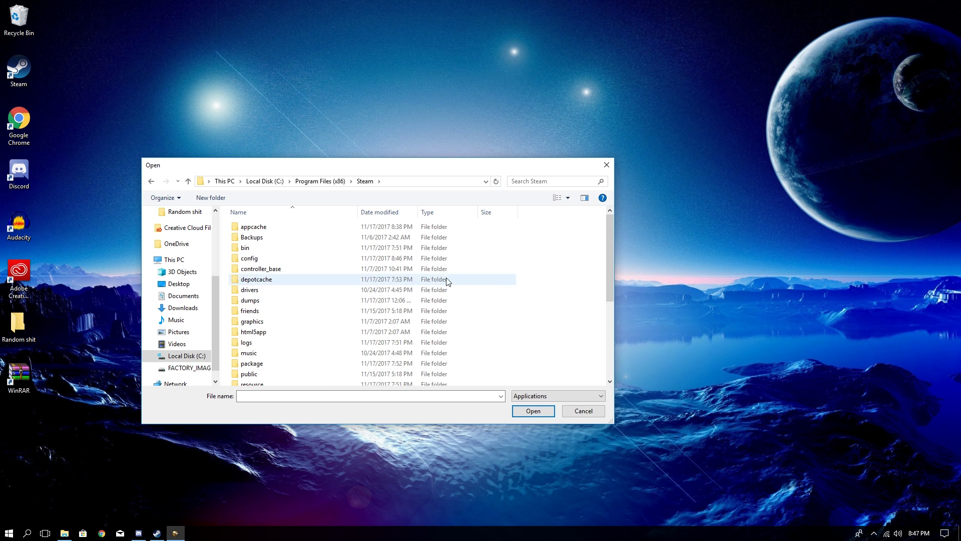
Go to steamapps\common\assettocorsa and choose the AssettoCorsa application as the game to install to
scroll(611, 265, "down", 3)
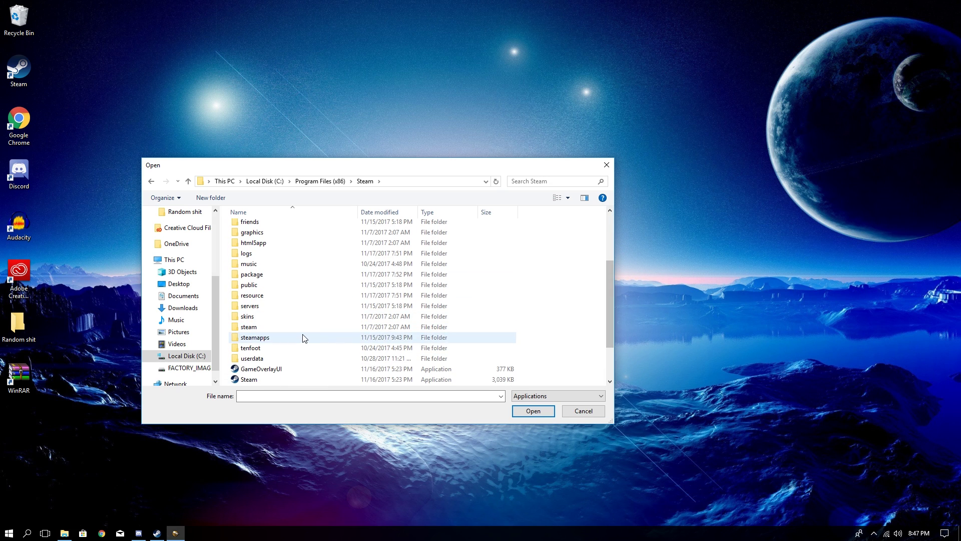
left_click(300, 336)
double_click(300, 335)
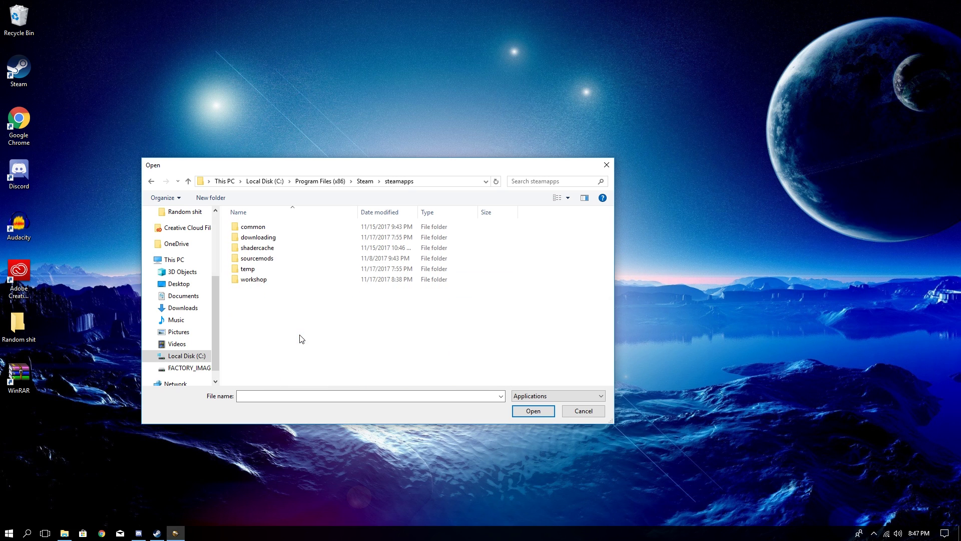
double_click(278, 226)
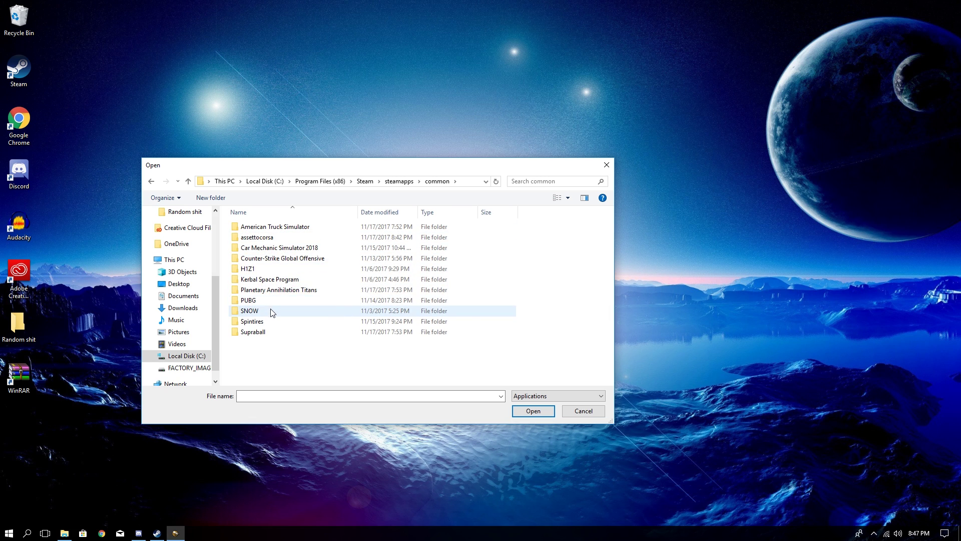
double_click(282, 238)
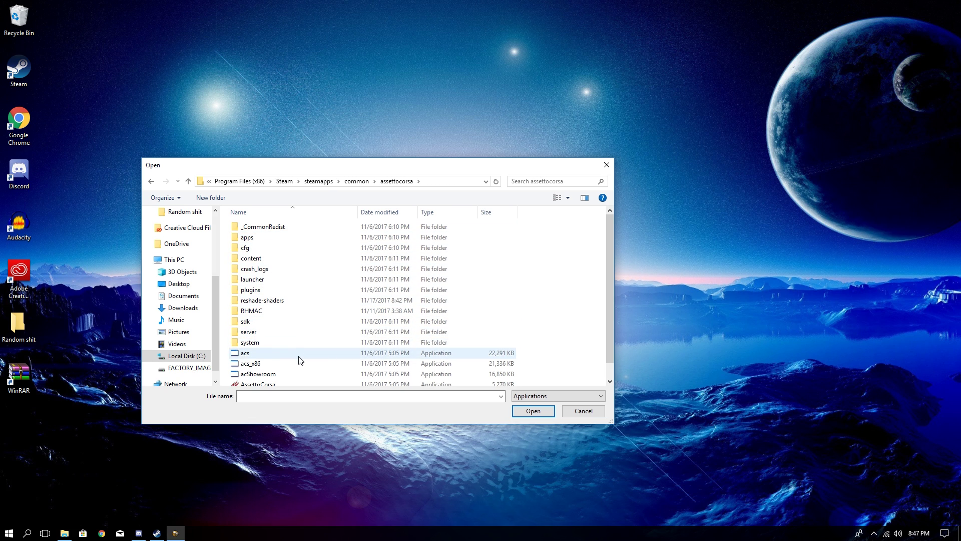
scroll(299, 358, "down", 1)
left_click(294, 369)
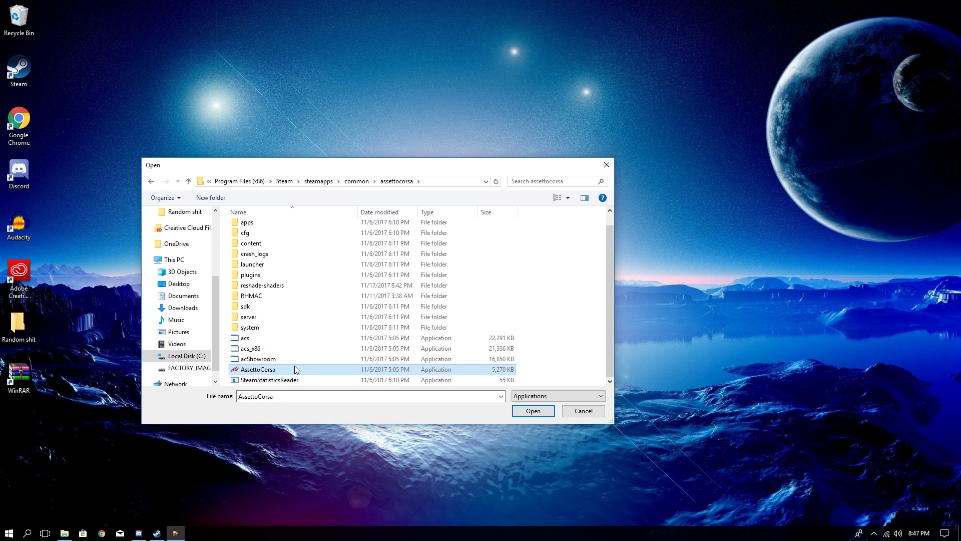
left_click(533, 411)
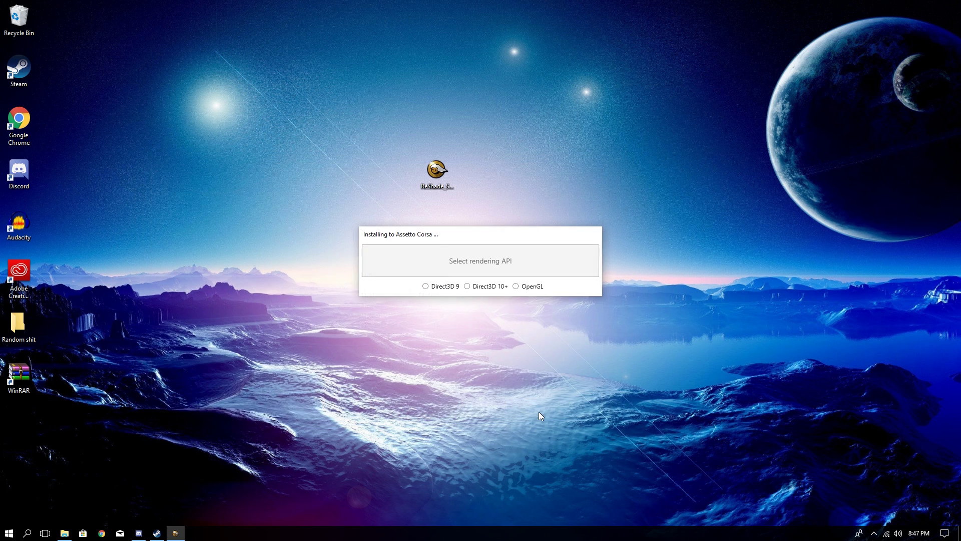
Choose Direct3D 10+ as the rendering API and accept downloading the standard effects collection
left_click(467, 288)
left_click(492, 299)
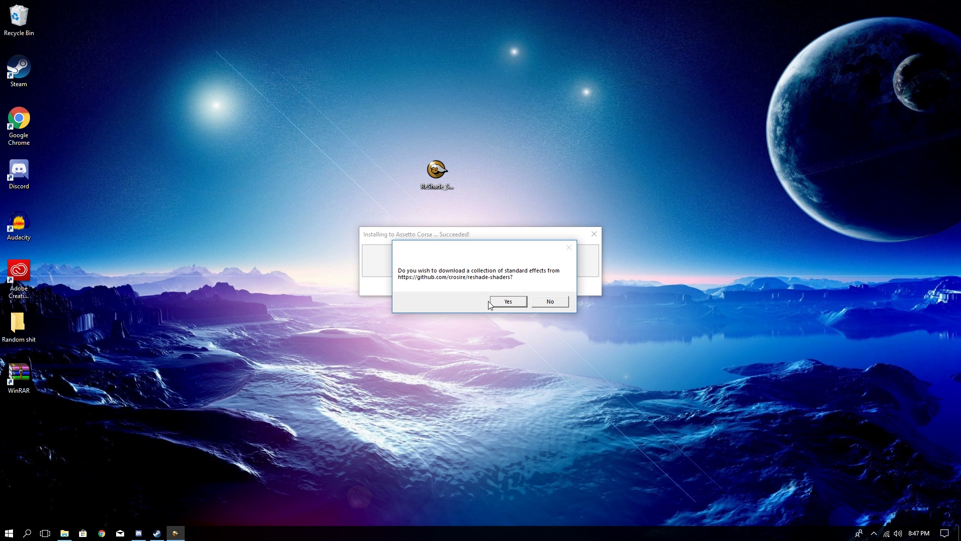
left_click(509, 302)
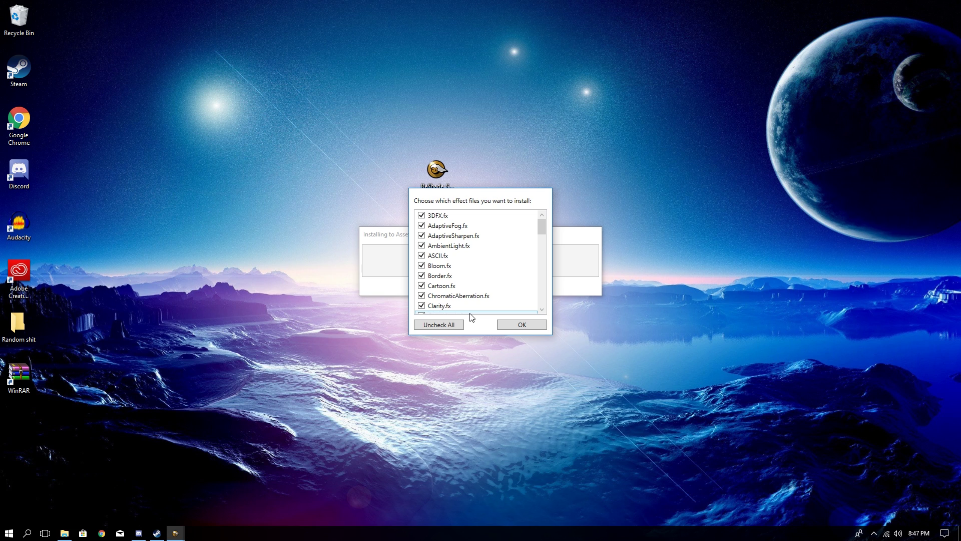
Deselect all effect files, and mark only Clarity.fx and Colourfulness.fx for installation
left_click(438, 324)
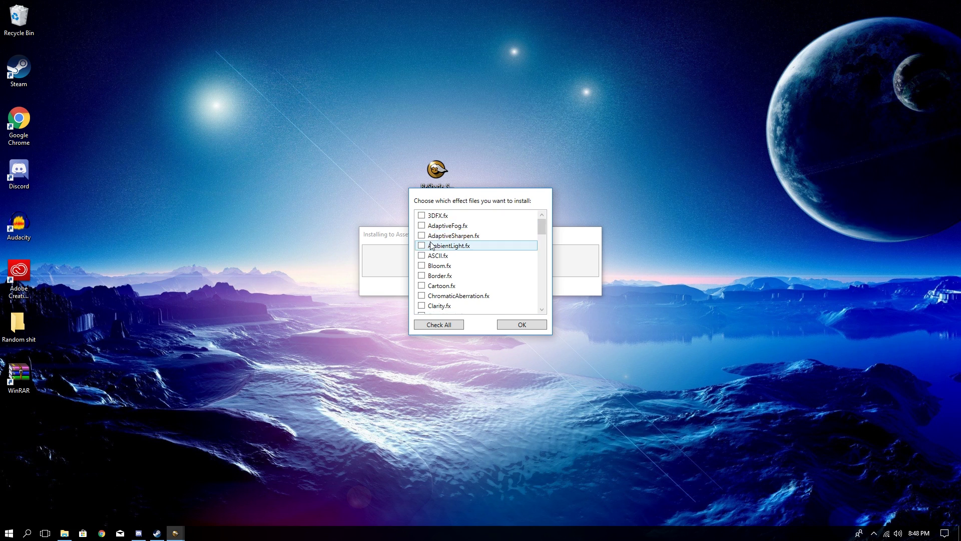
scroll(489, 257, "down", 5)
scroll(543, 230, "up", 5)
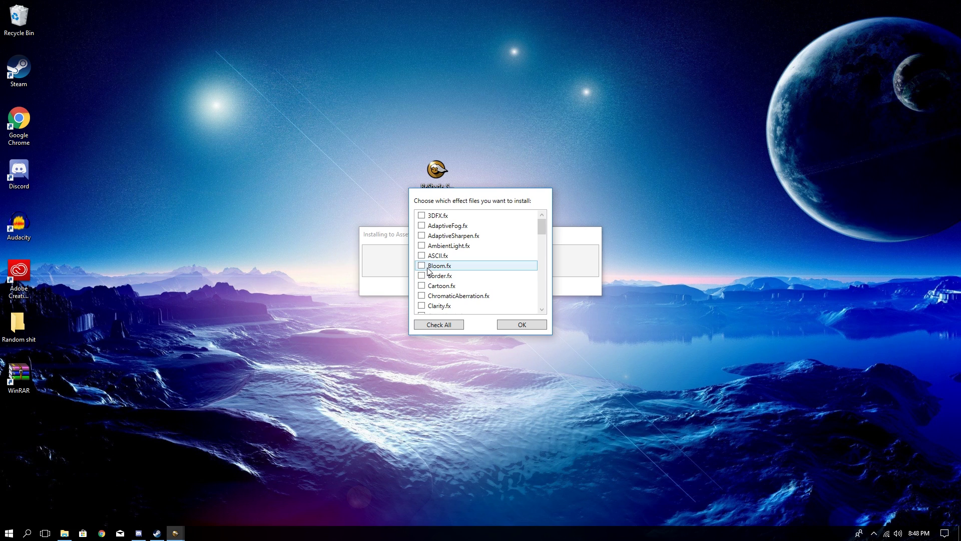
left_click(422, 305)
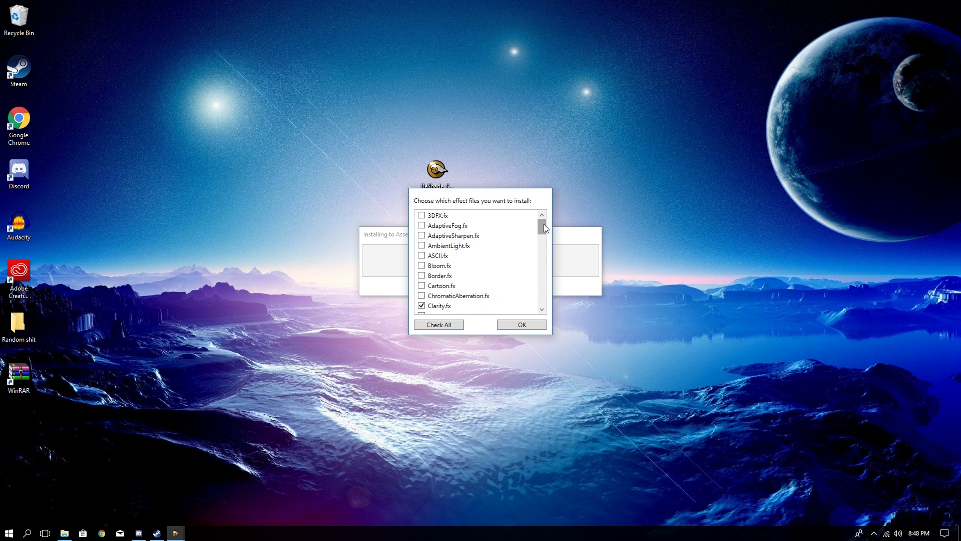
left_click_drag(543, 224, 544, 231)
left_click(421, 275)
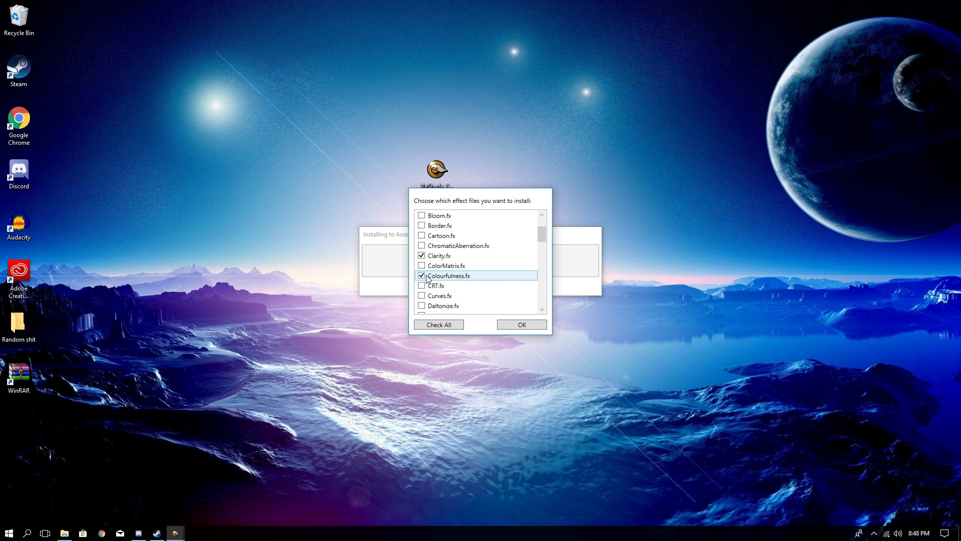
Add FakeHDR.fx and LumaSharpen.fx to the effect files selected for installation
scroll(537, 239, "down", 2)
left_click_drag(545, 249, 542, 276)
left_click(422, 275)
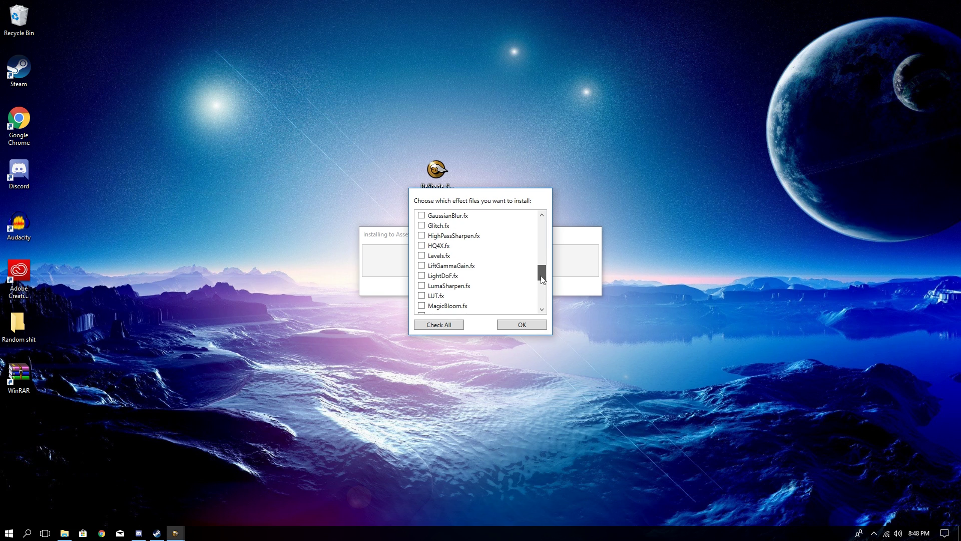
left_click(490, 284)
Add Technicolor.fx and Vibrance.fx to the selected effect files and confirm the selection to install them
left_click_drag(542, 272, 542, 283)
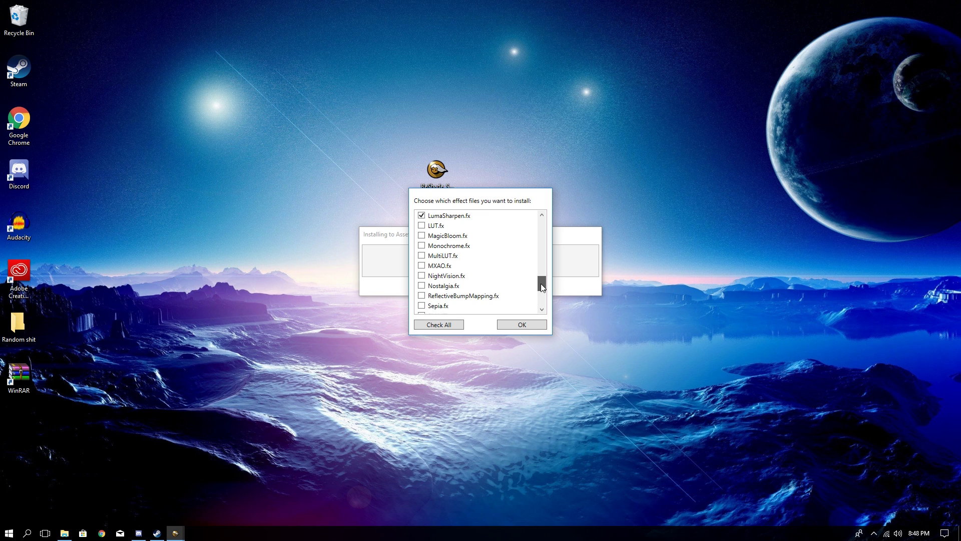
left_click_drag(541, 287, 541, 294)
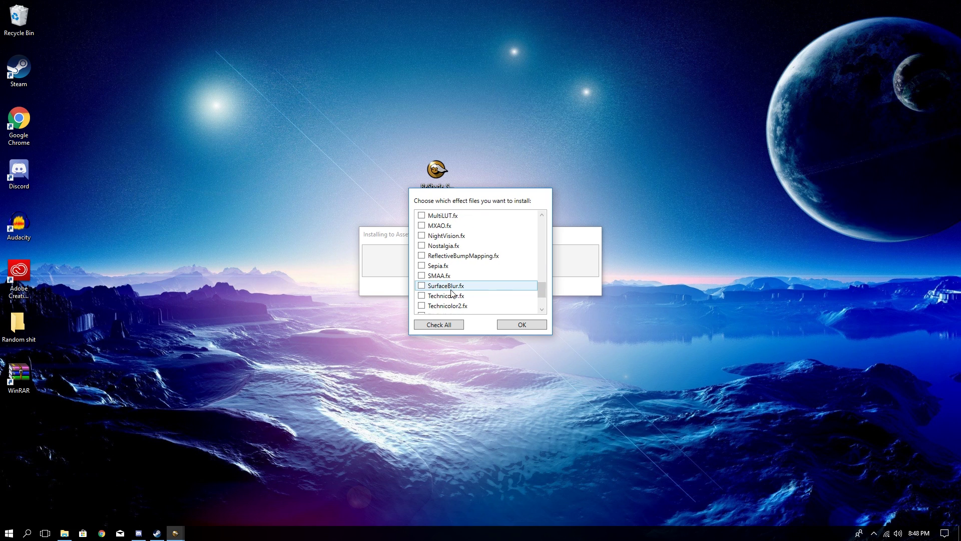
left_click(450, 294)
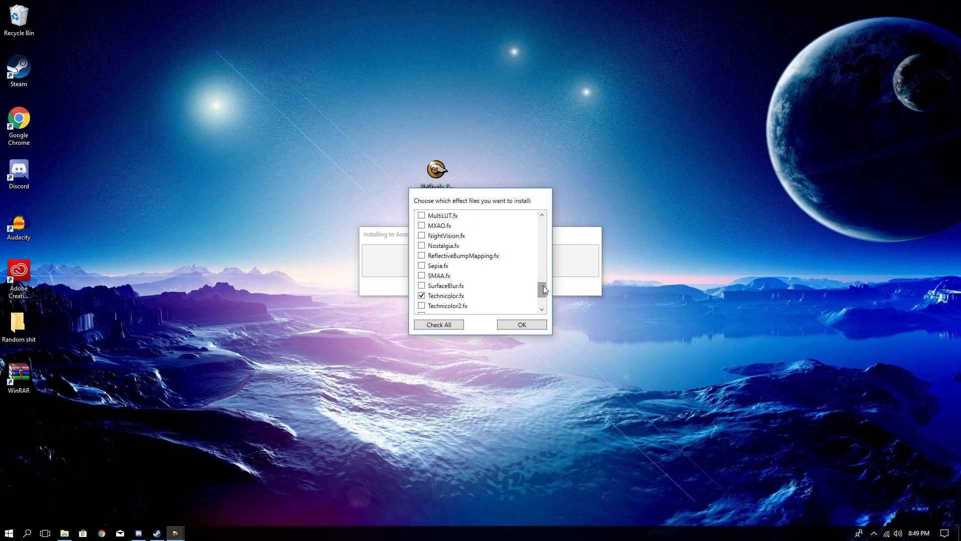
left_click_drag(544, 286, 543, 297)
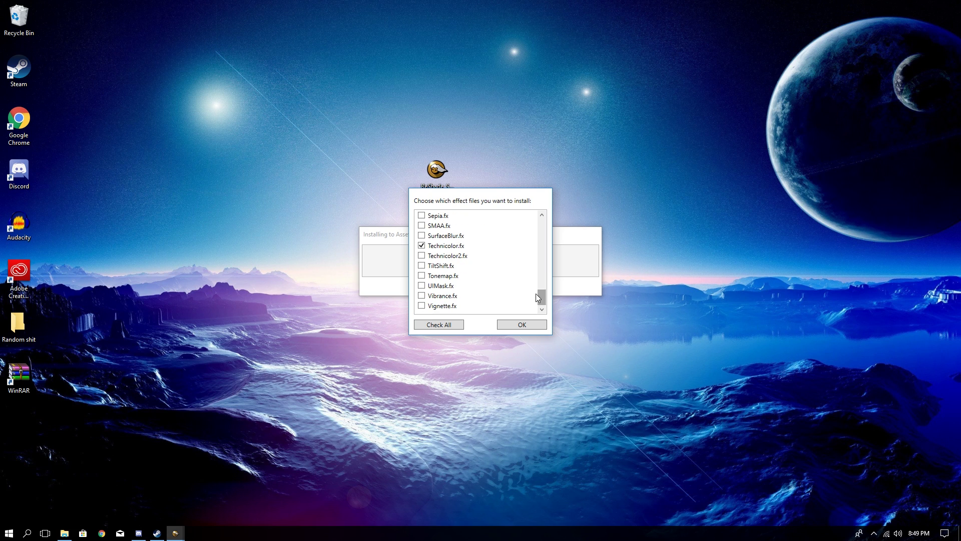
left_click(422, 296)
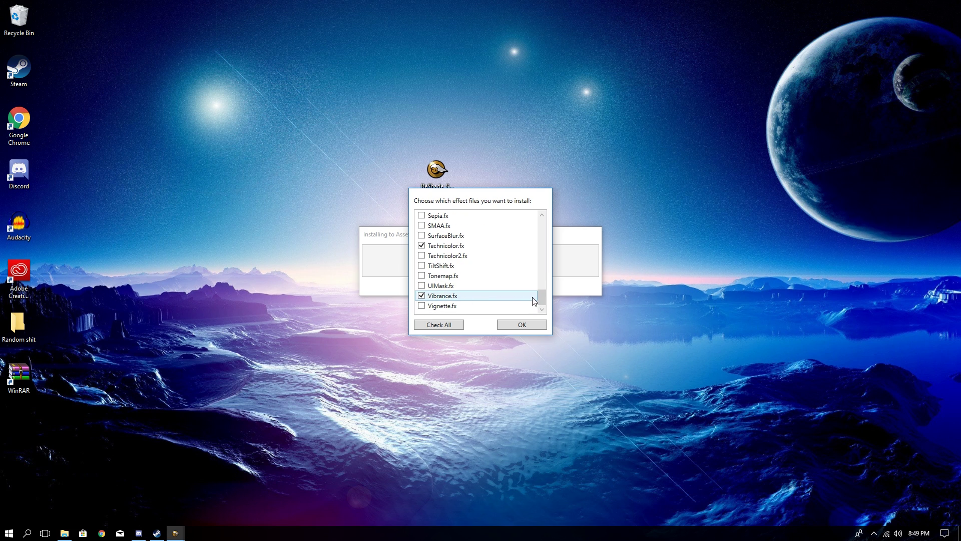
left_click(528, 325)
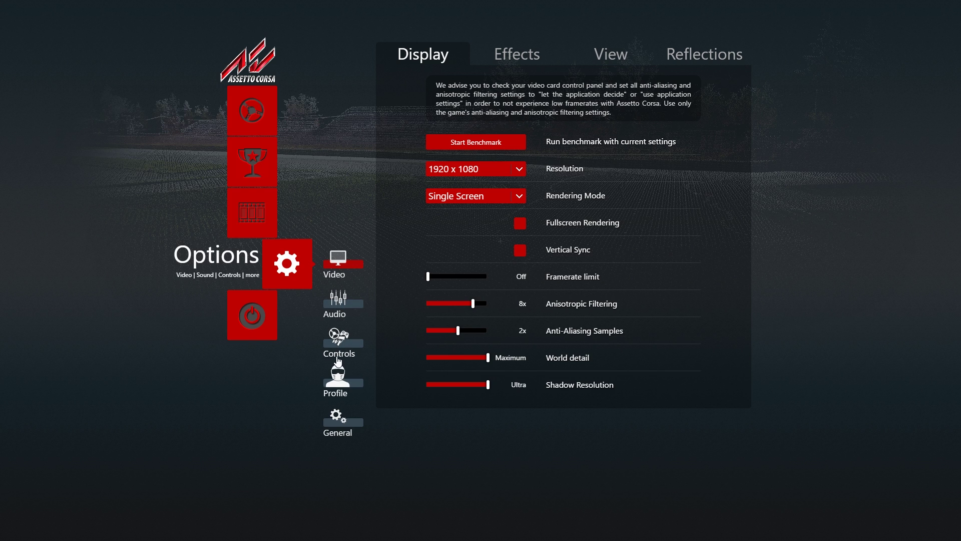
In Assetto Corsa, check the Force 32-bit setting in the general options and start driving in a practice session
left_click(340, 419)
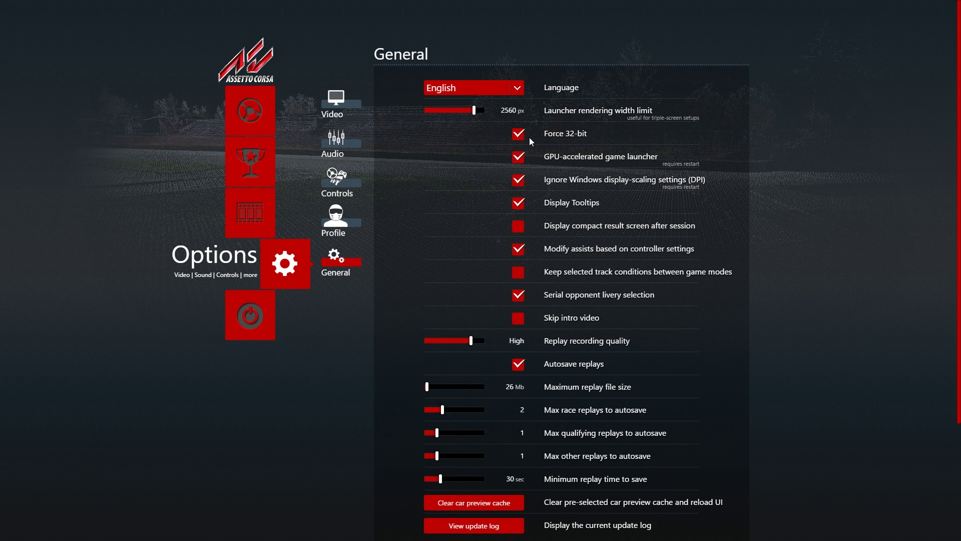
left_click(273, 125)
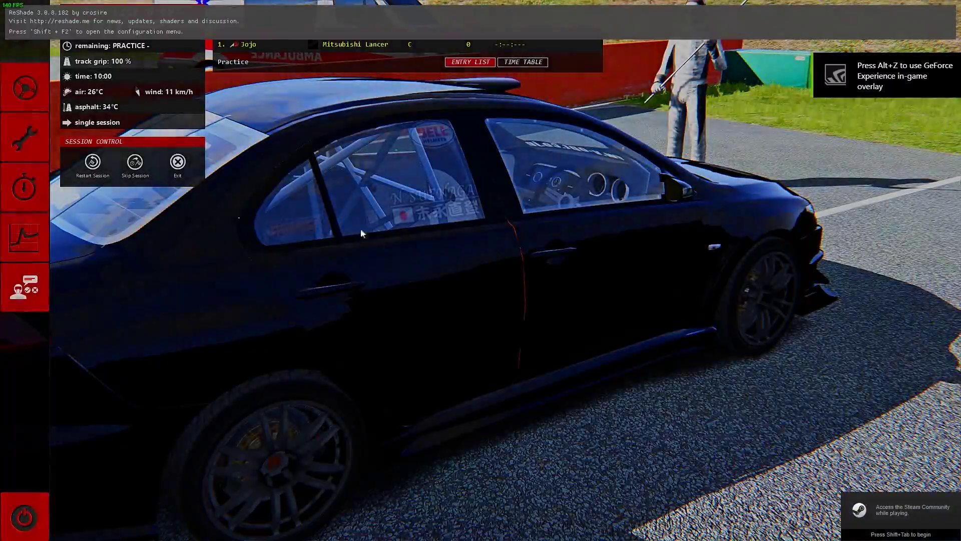
left_click(25, 88)
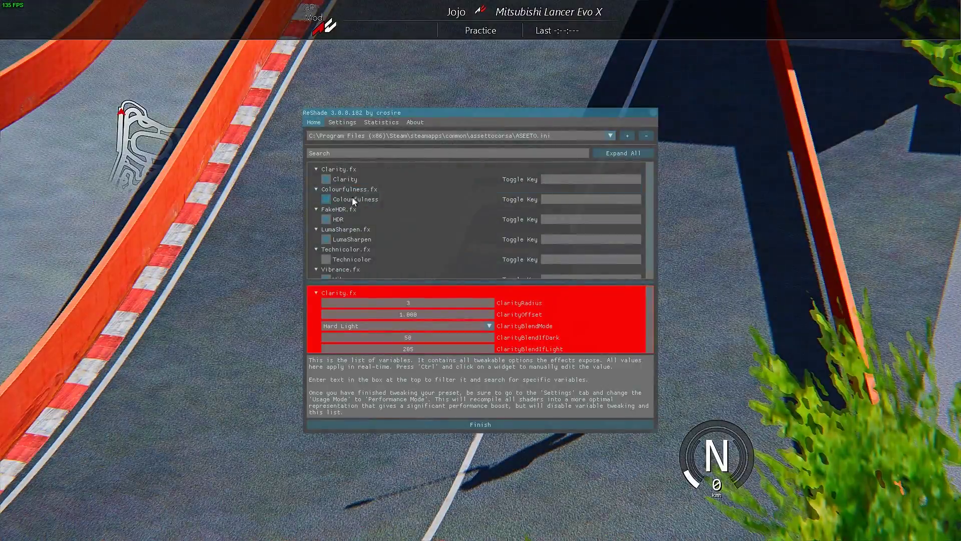
Enable the Technicolor and Vibrance effects in the ASEETO.ini preset of the ReShade overlay
left_click(331, 256)
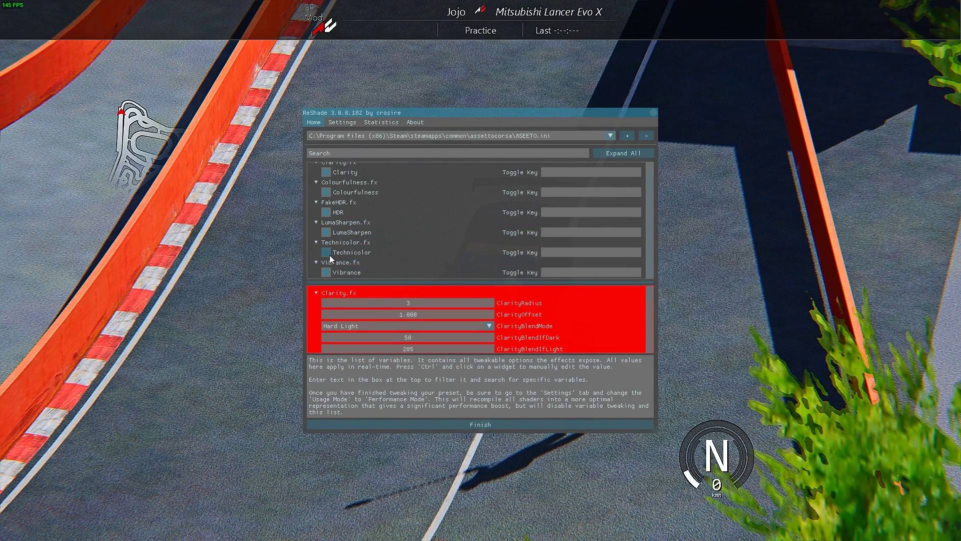
left_click(329, 271)
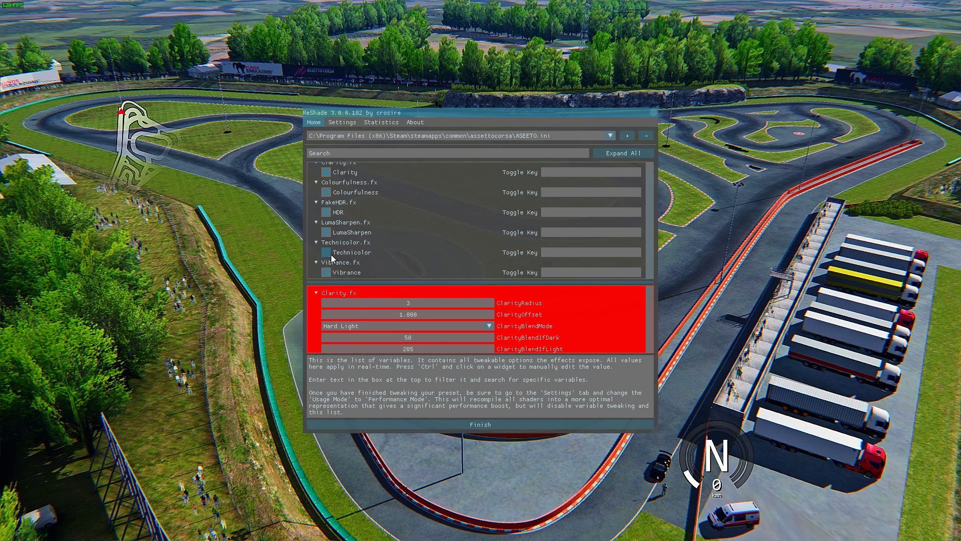
scroll(336, 246, "up", 1)
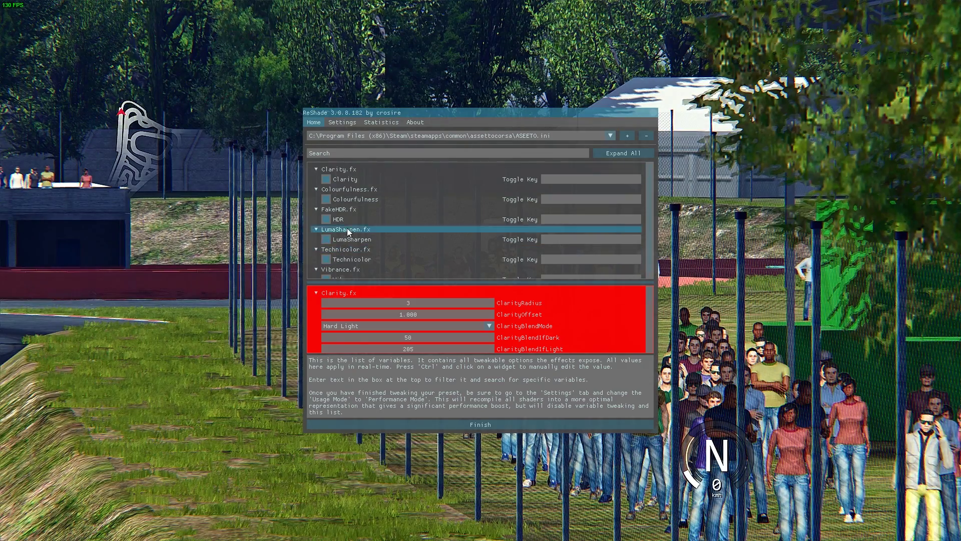
left_click(325, 169)
left_click(325, 179)
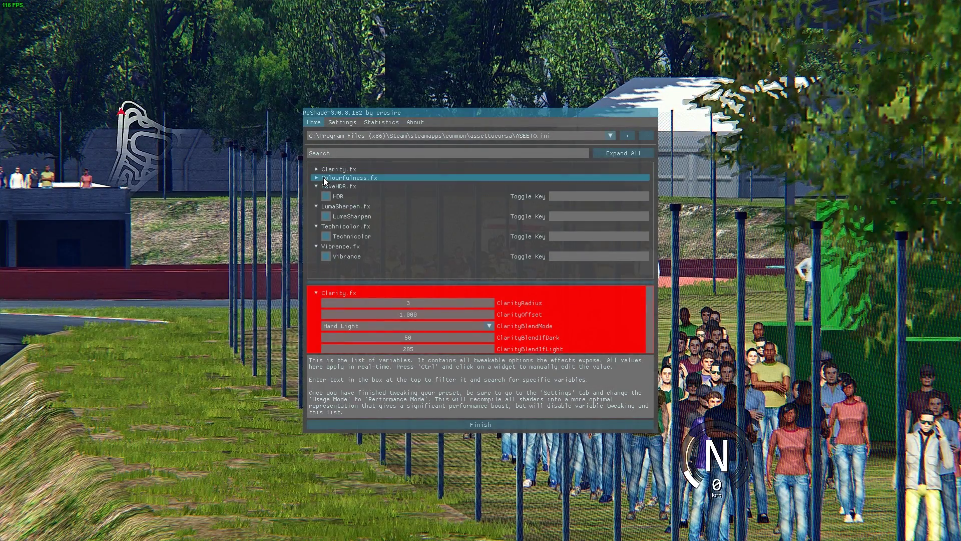
left_click(324, 178)
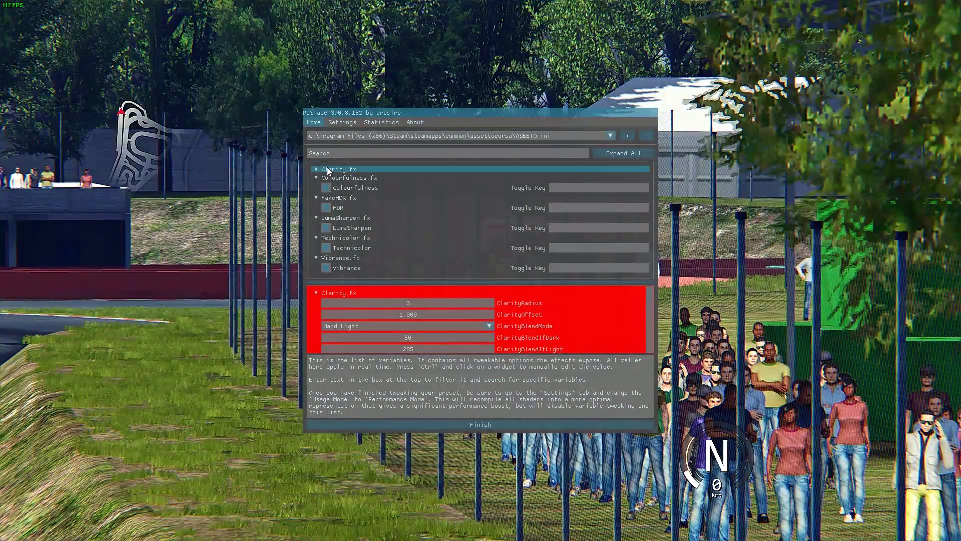
left_click(326, 169)
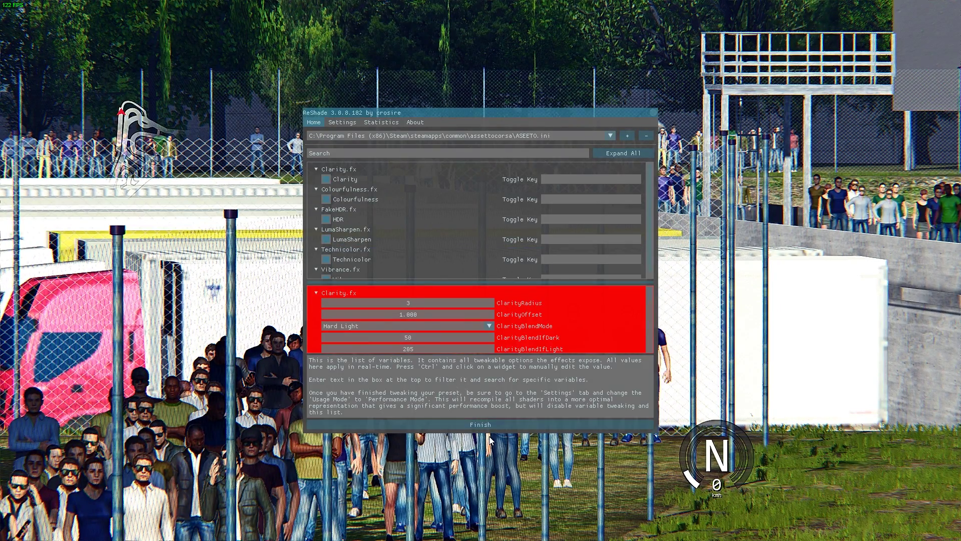
Finish the introductory walkthrough in the ReShade overlay
left_click(491, 423)
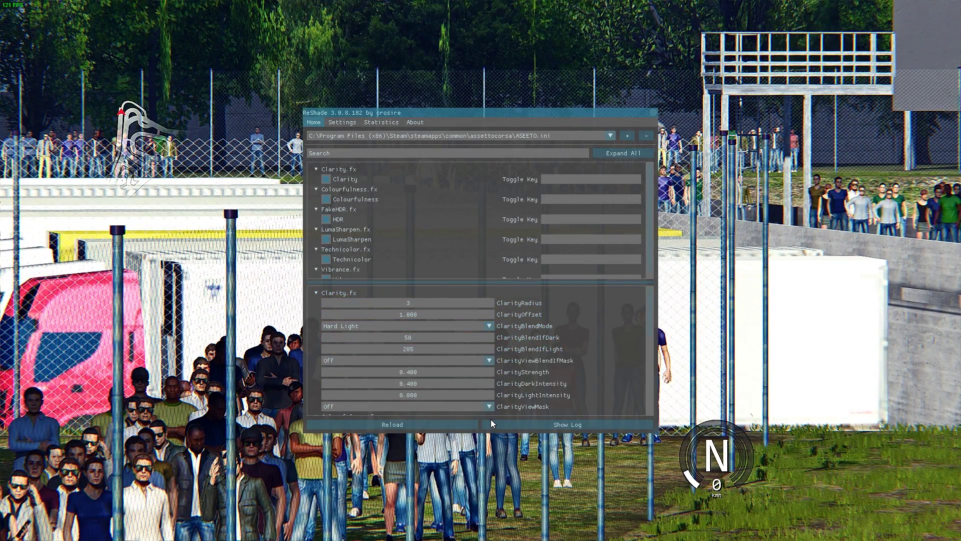